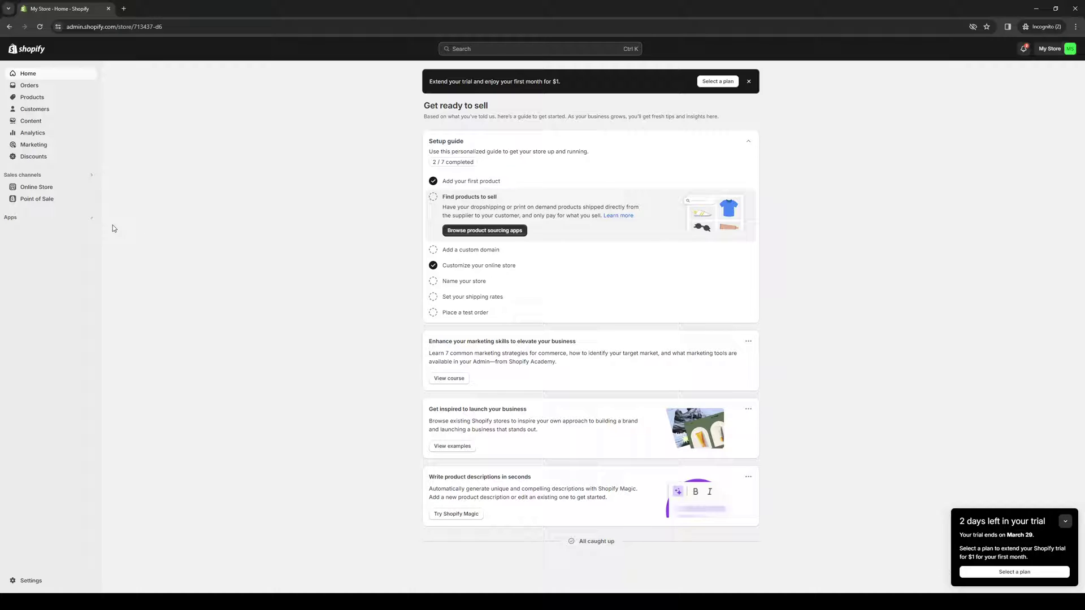
- Search the Shopify App Store for 'ecomposer' to list the EComposer apps
left_click(94, 218)
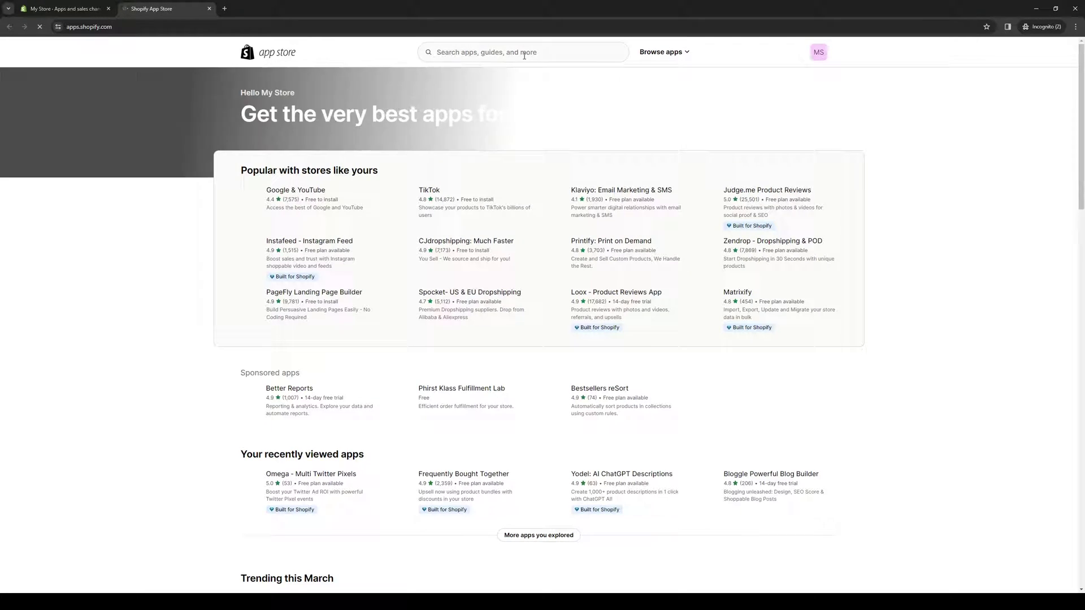
left_click(525, 55)
type("e")
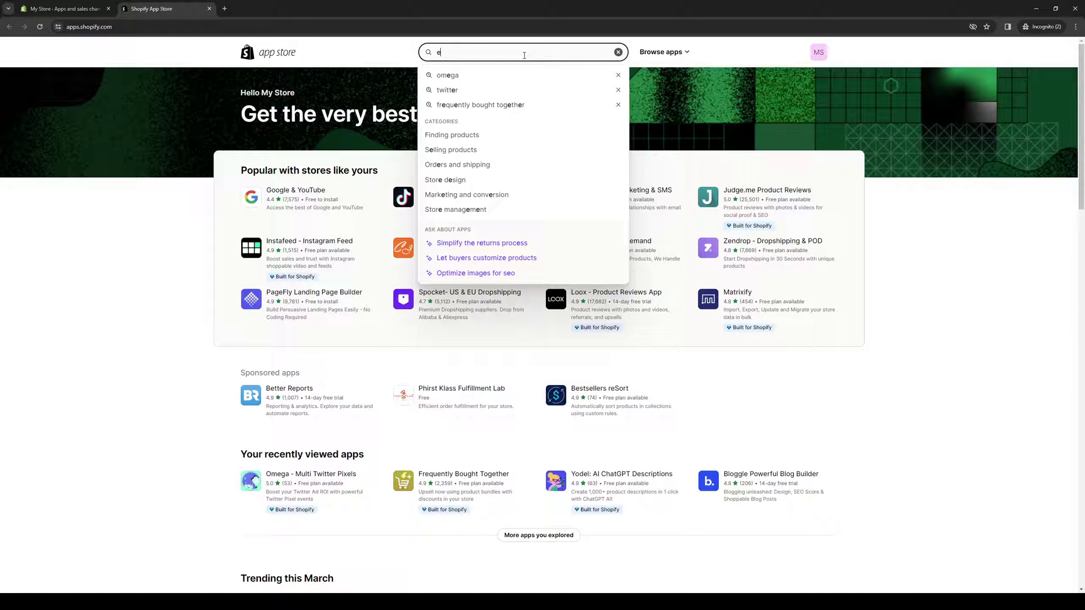
type("composer")
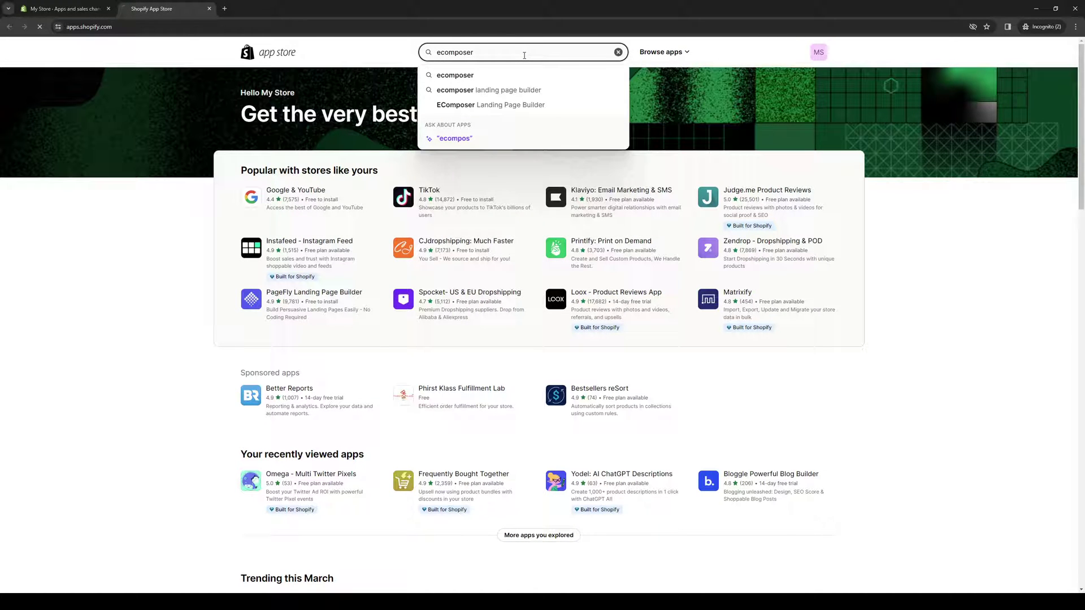
key("Return")
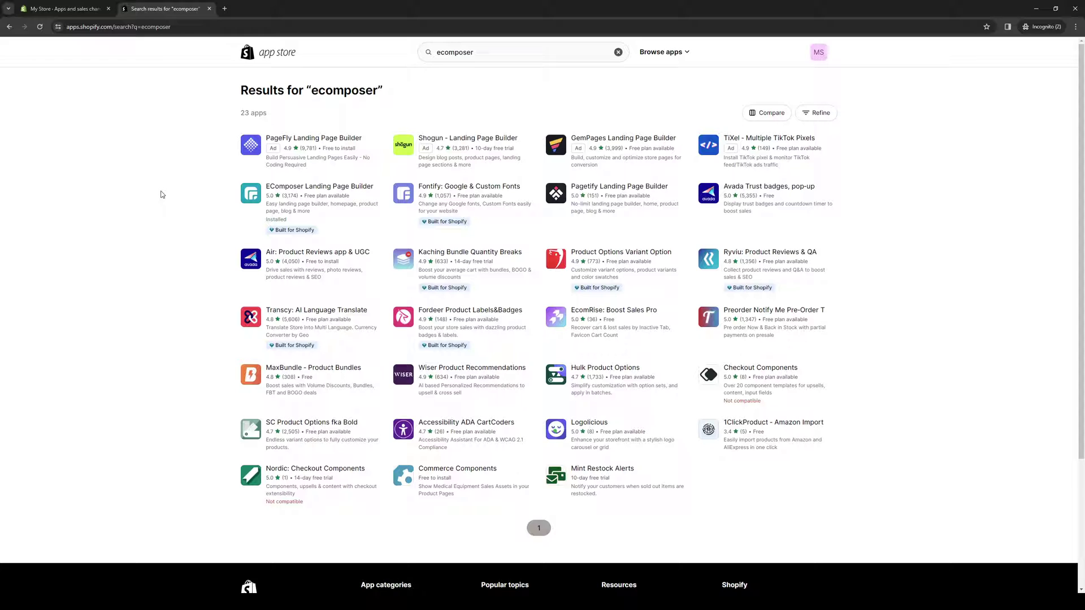
- Open the EComposer Landing Page Builder listing and review its description, free plan and pricing tiers
left_click(317, 188)
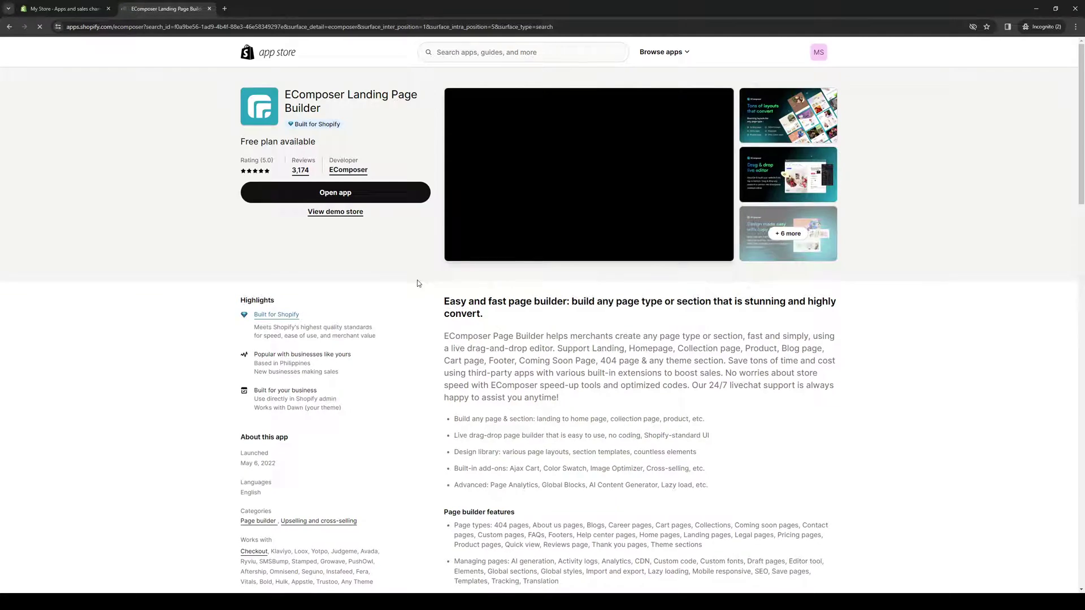
scroll(429, 281, "down", 5)
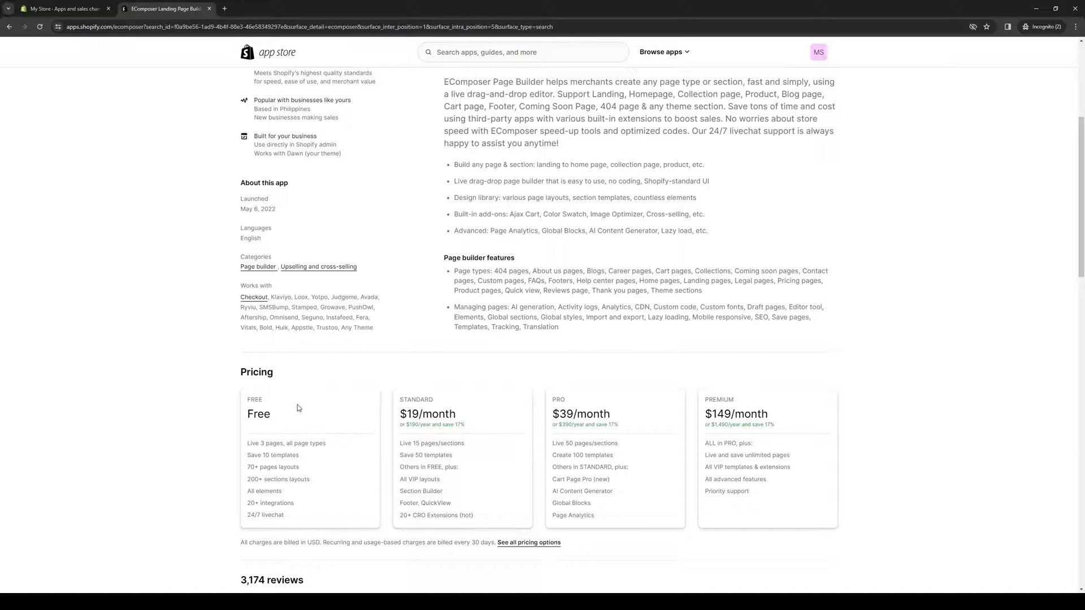
scroll(220, 370, "up", 5)
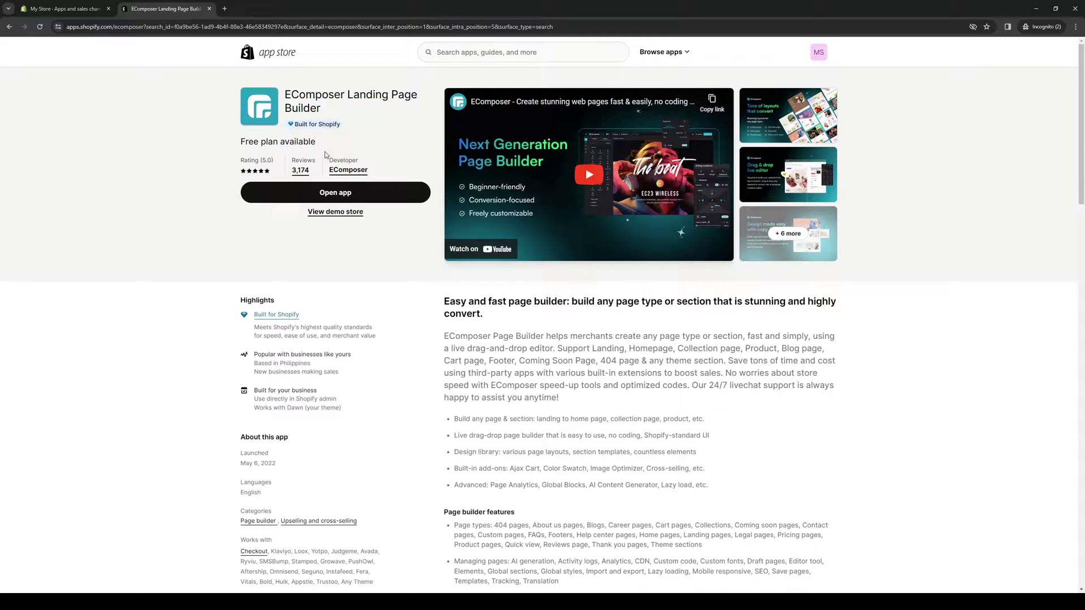
- Close the App Store and Settings, then launch EComposer Builder from the admin's Apps list
left_click(209, 8)
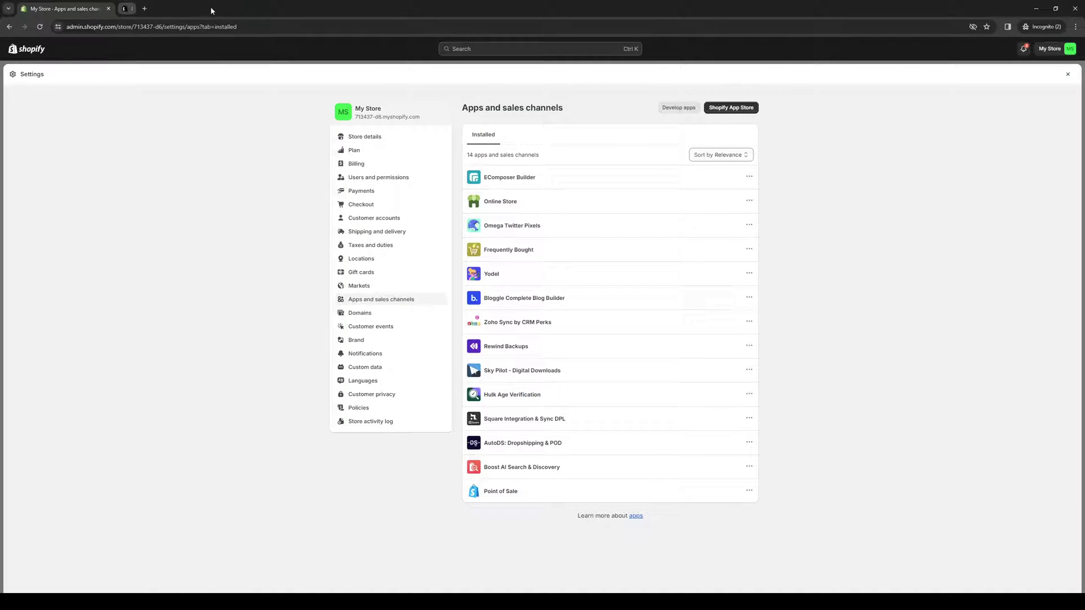
left_click(1068, 74)
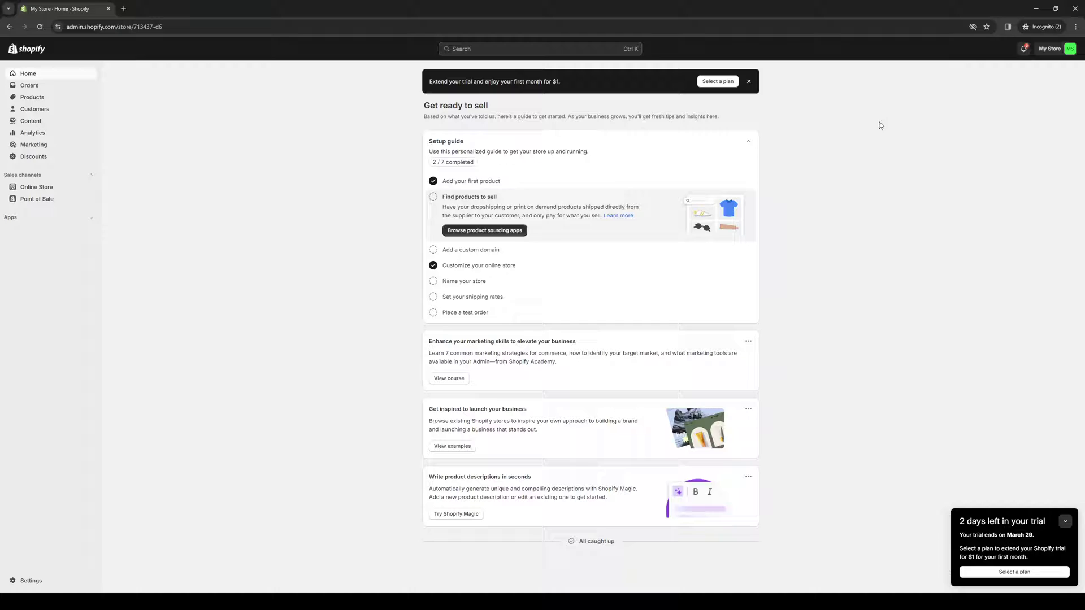
left_click(73, 222)
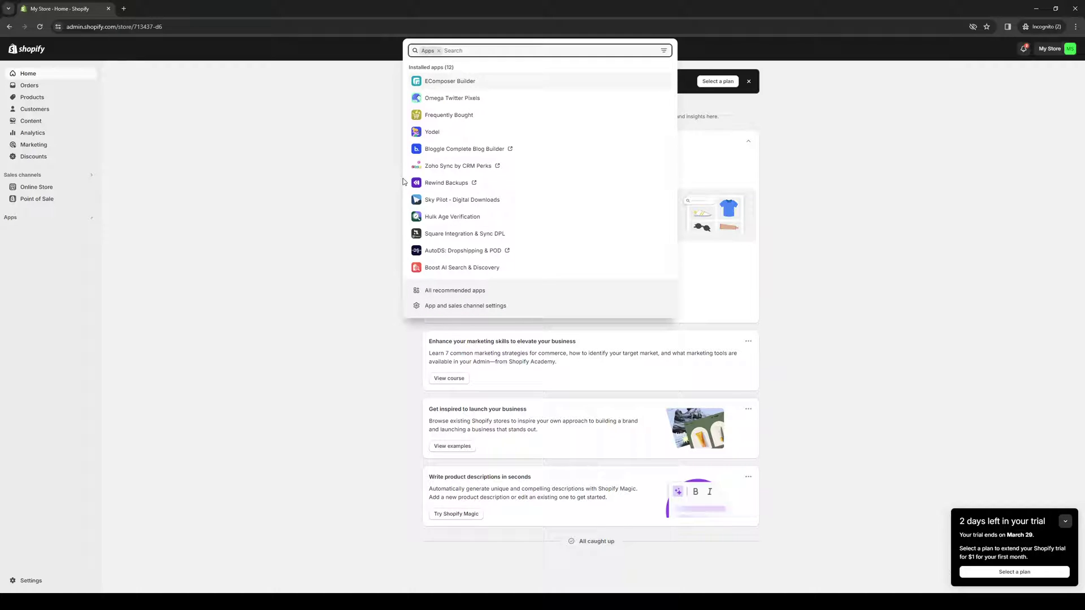
left_click(458, 83)
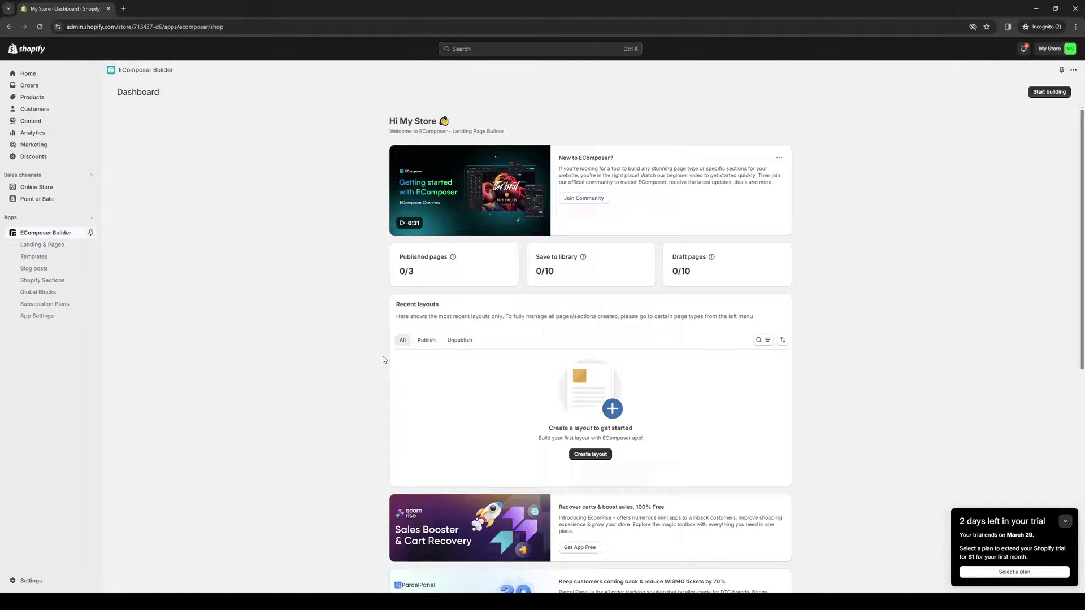
- Start a new Untitled page from the Product Headphone template, keeping Header & Footer on Show
left_click(1043, 95)
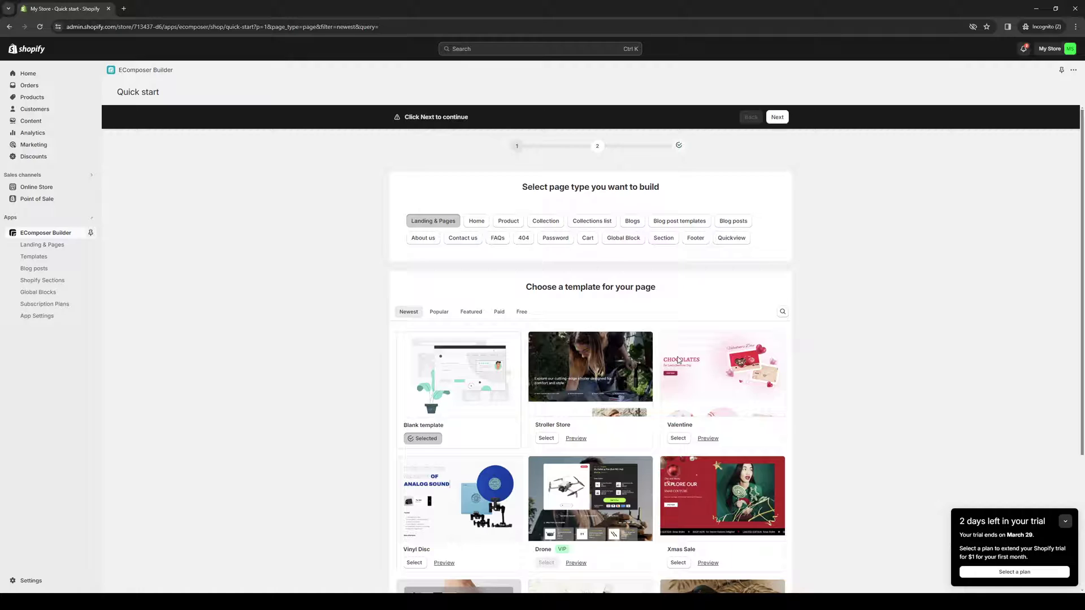
scroll(556, 357, "down", 3)
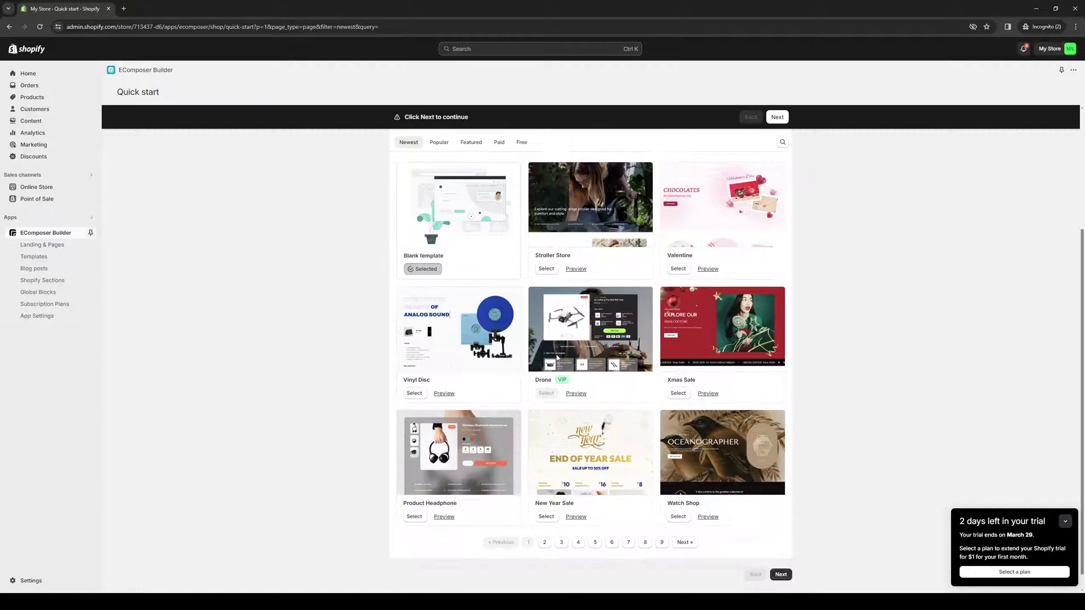
left_click(414, 517)
left_click(781, 574)
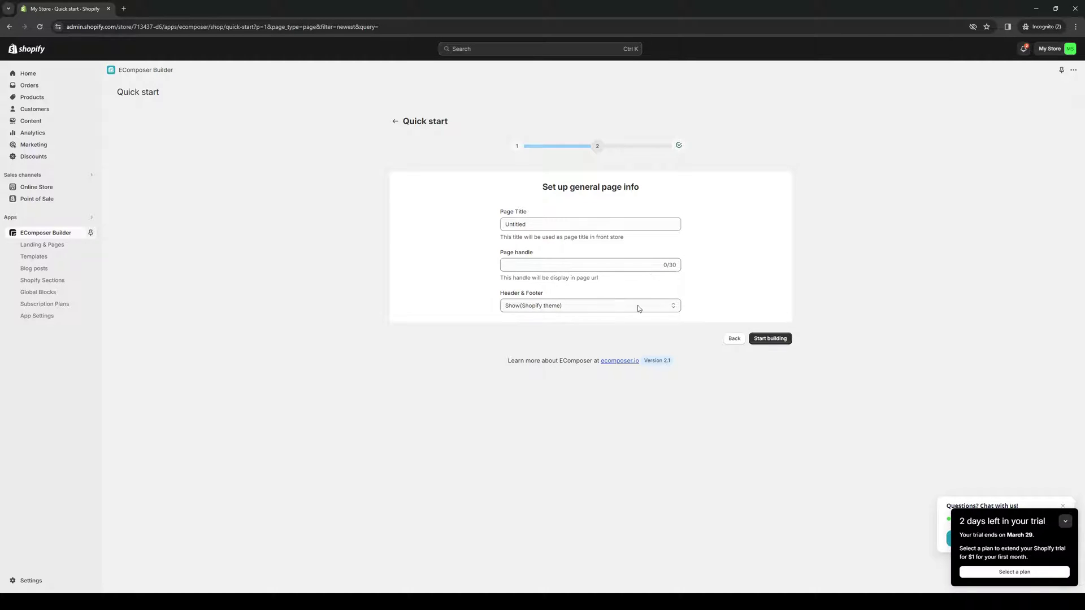
left_click(603, 309)
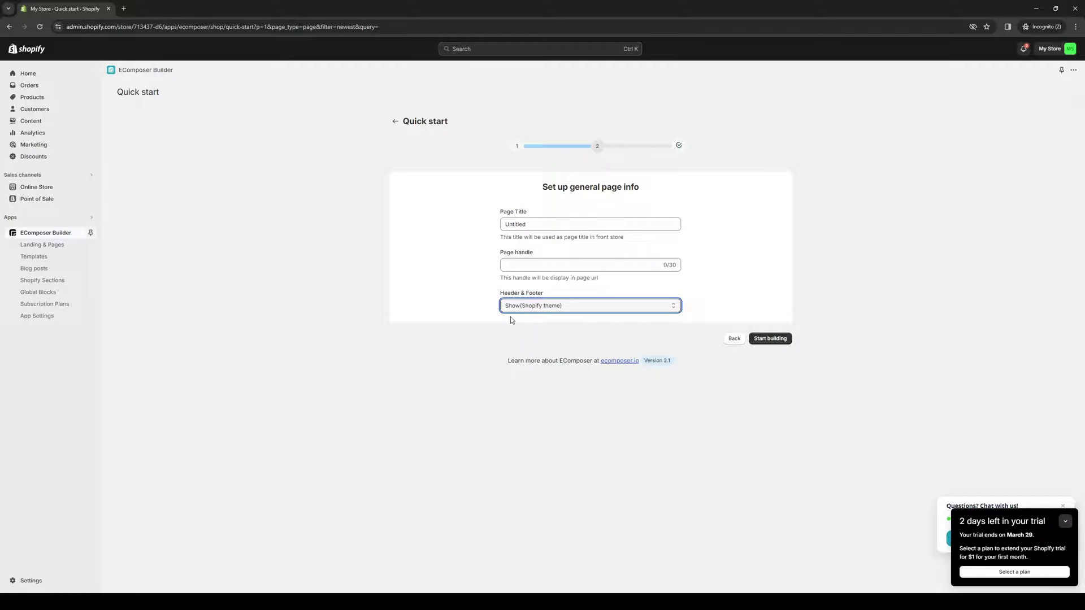
left_click(469, 308)
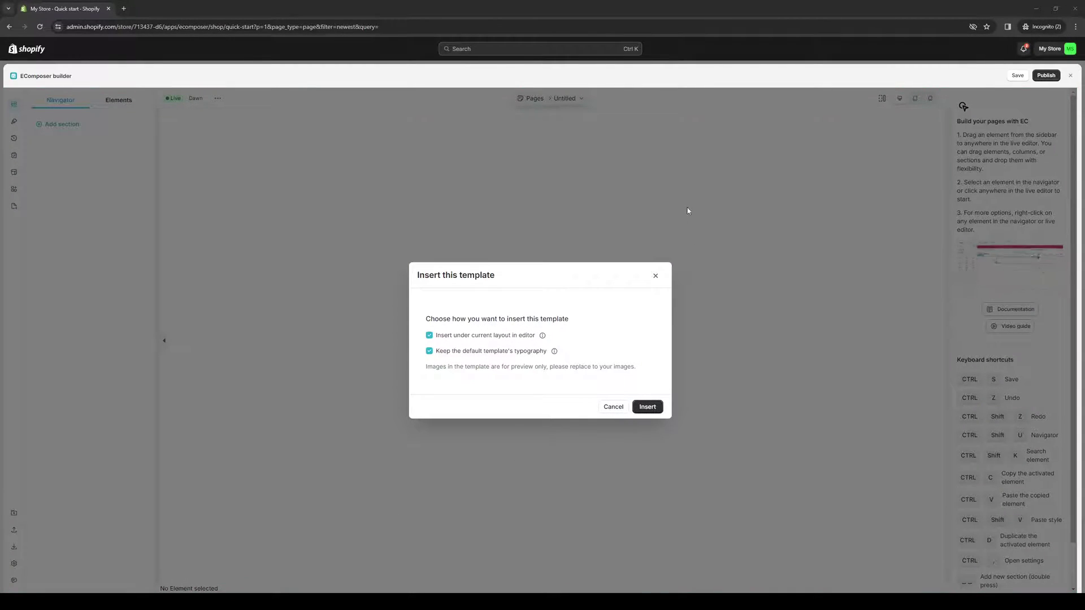
- Insert the Product Headphone template and add an empty Section 2 below the product showcase
left_click(655, 411)
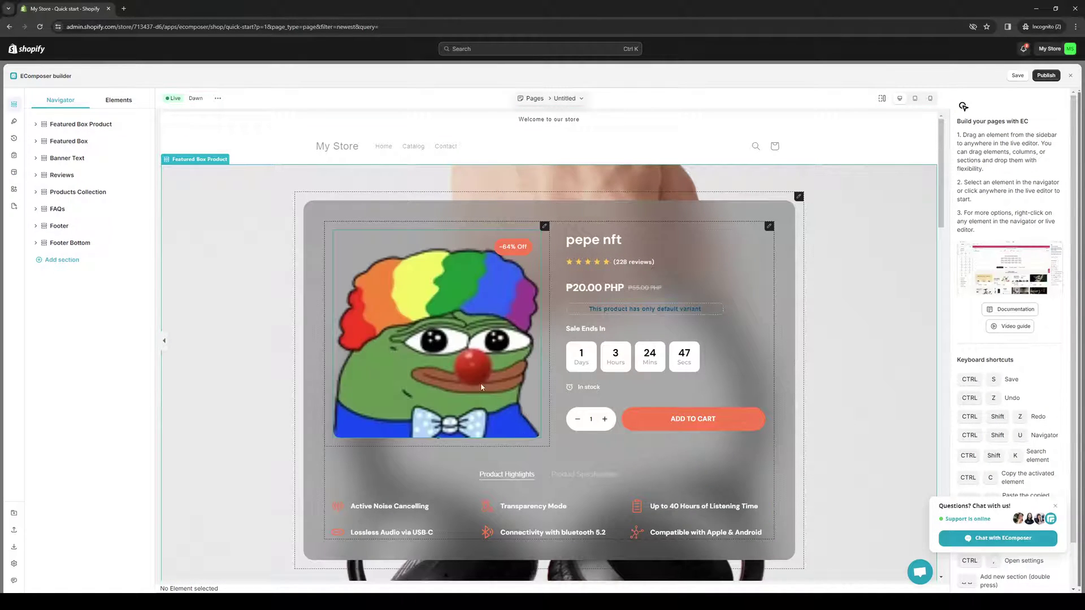
scroll(438, 449, "down", 2)
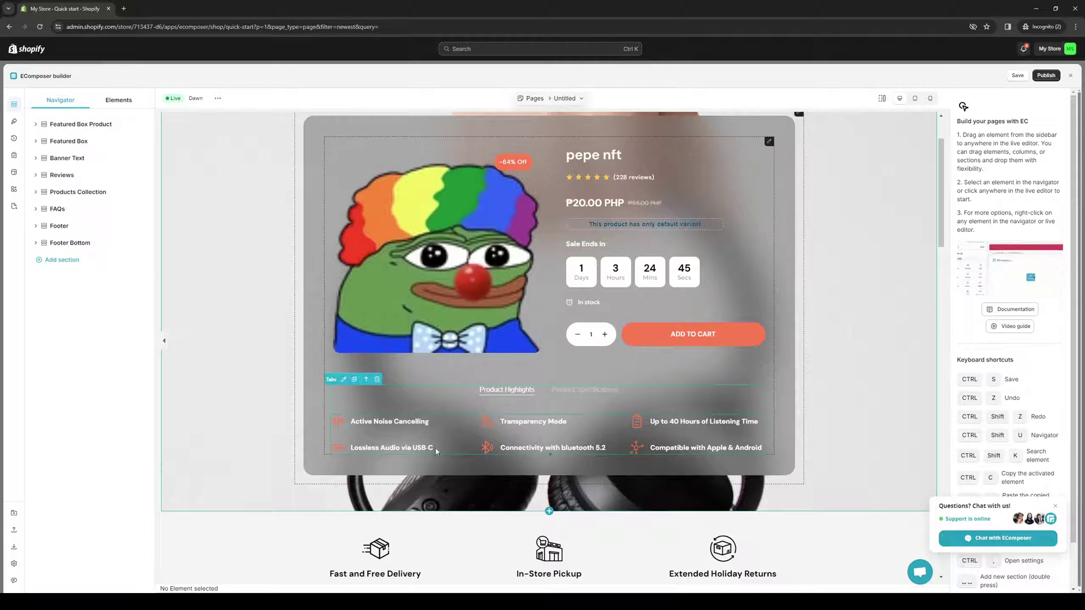
scroll(435, 450, "up", 2)
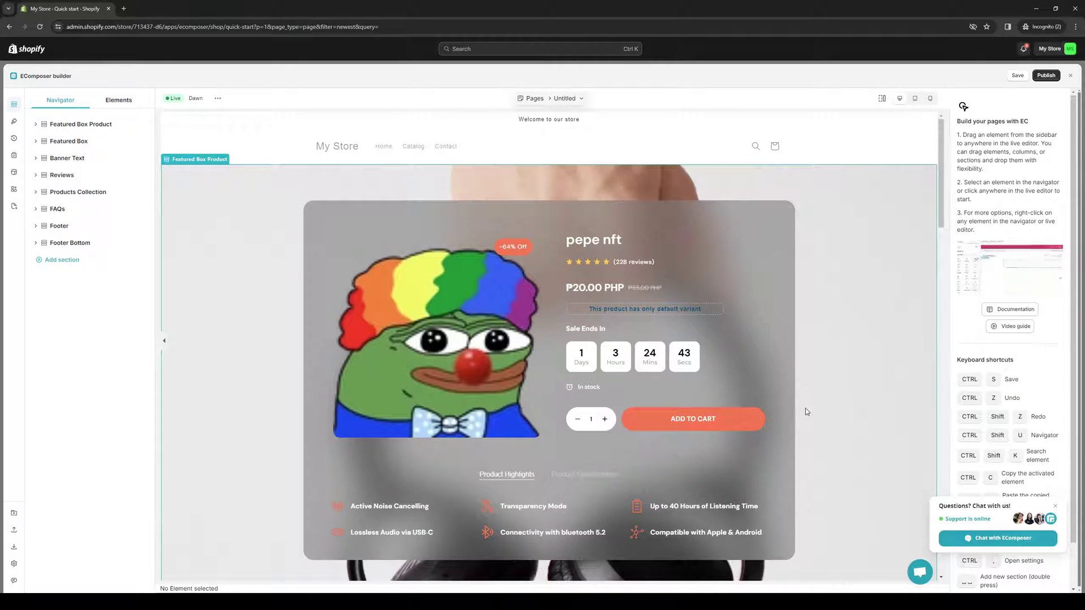
scroll(806, 412, "down", 2)
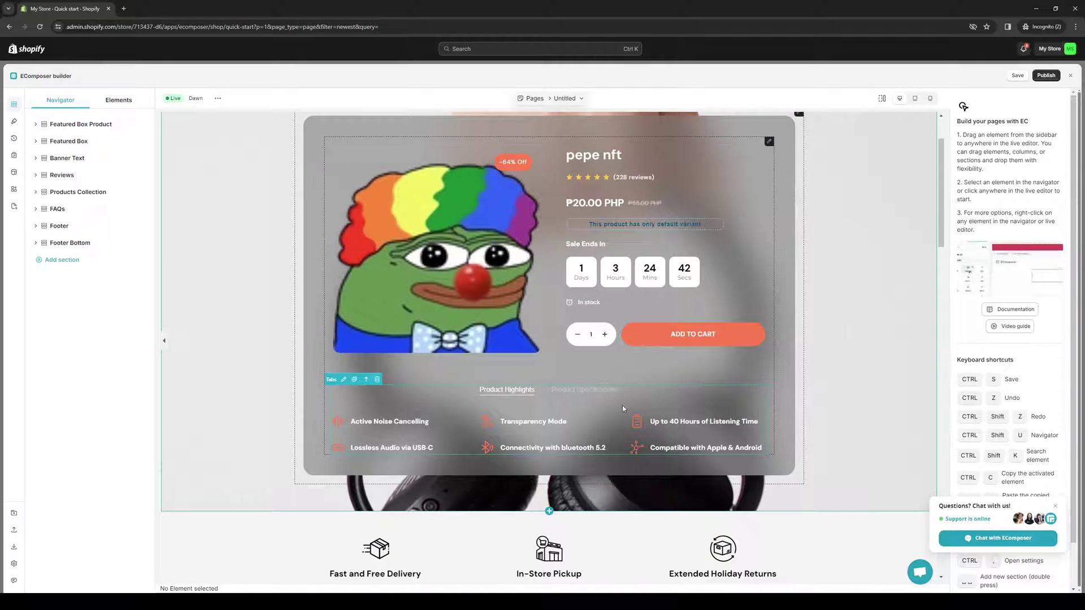
left_click(549, 510)
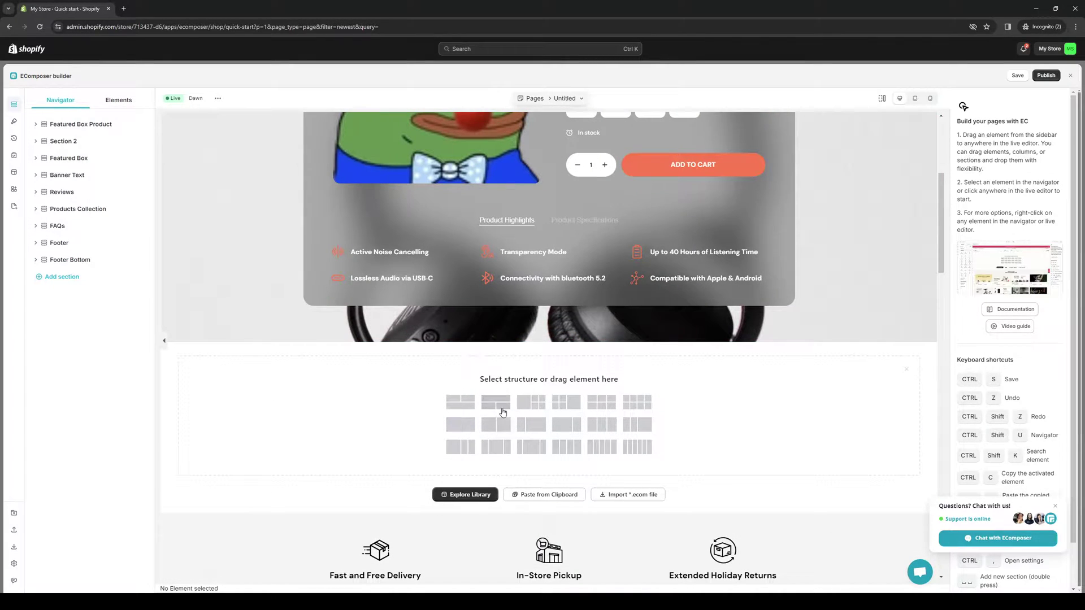
- Give Section 2 a one-column structure and drag the Newsletter element, found by searching 'new', into it
left_click(460, 425)
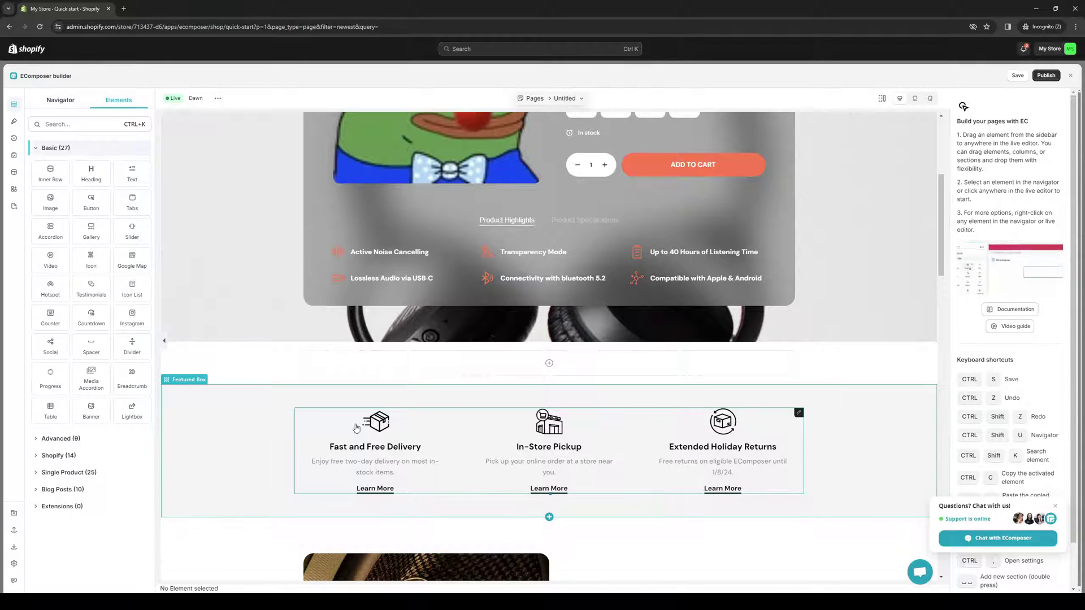
left_click(71, 125)
type("news")
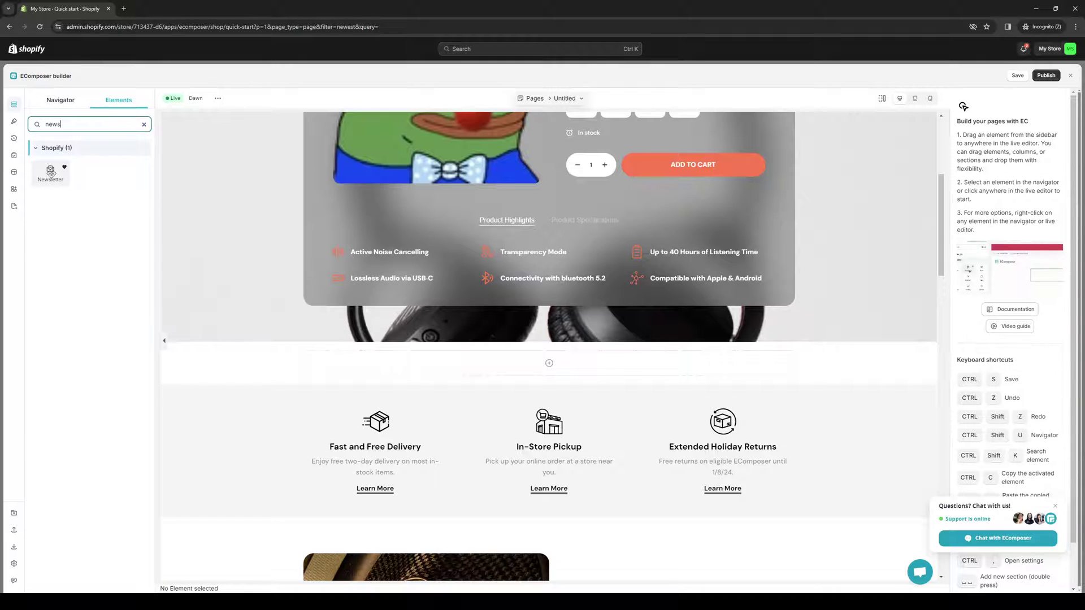
left_click_drag(51, 171, 473, 358)
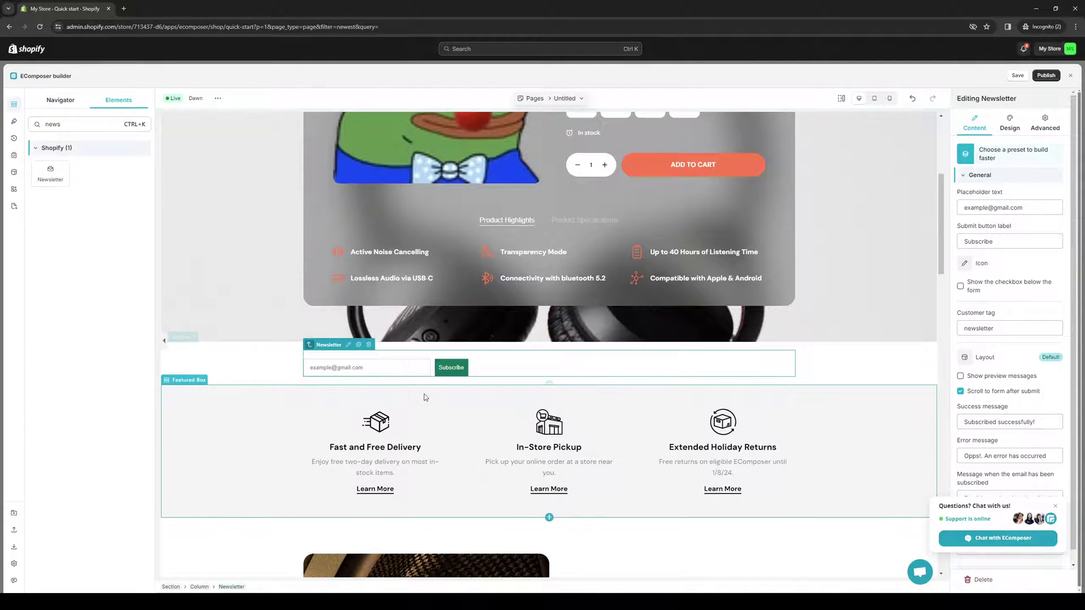
left_click(364, 367)
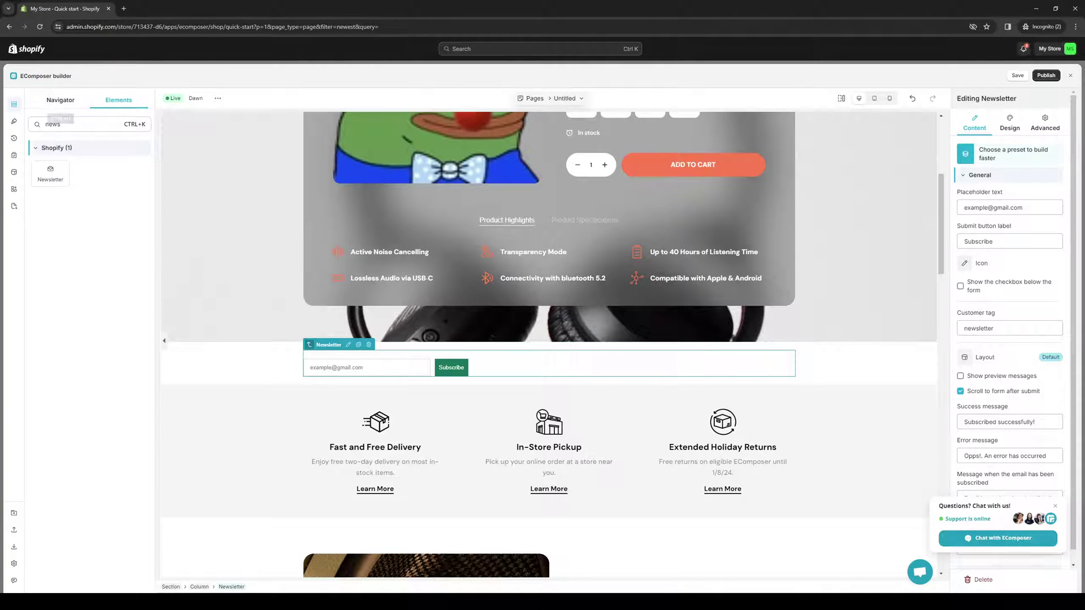
- Close the EComposer editor and return to the Shopify admin Home page with its setup guide
left_click(1071, 75)
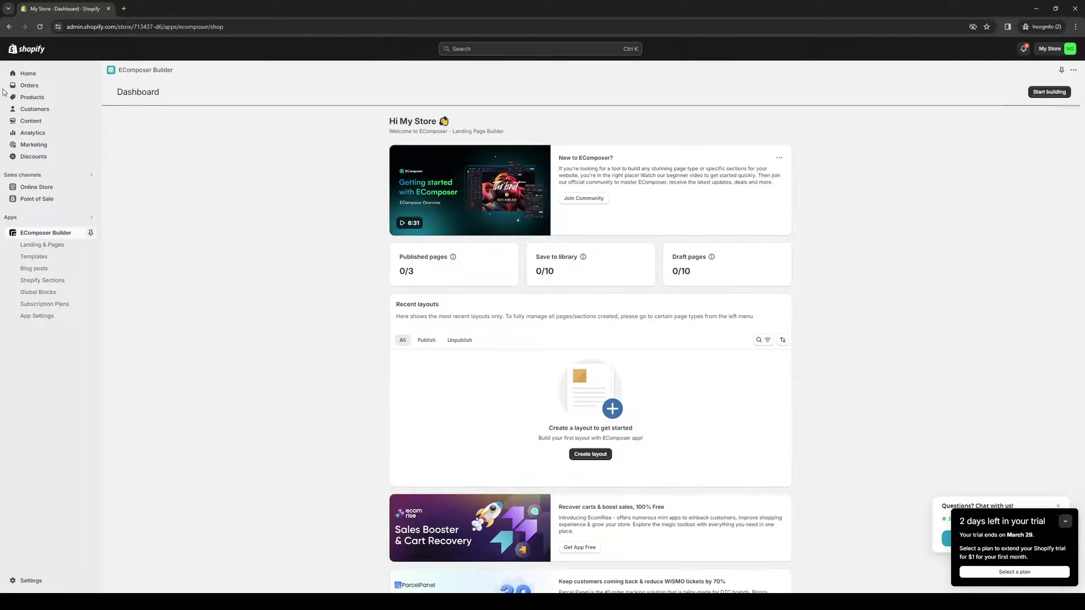
left_click(28, 74)
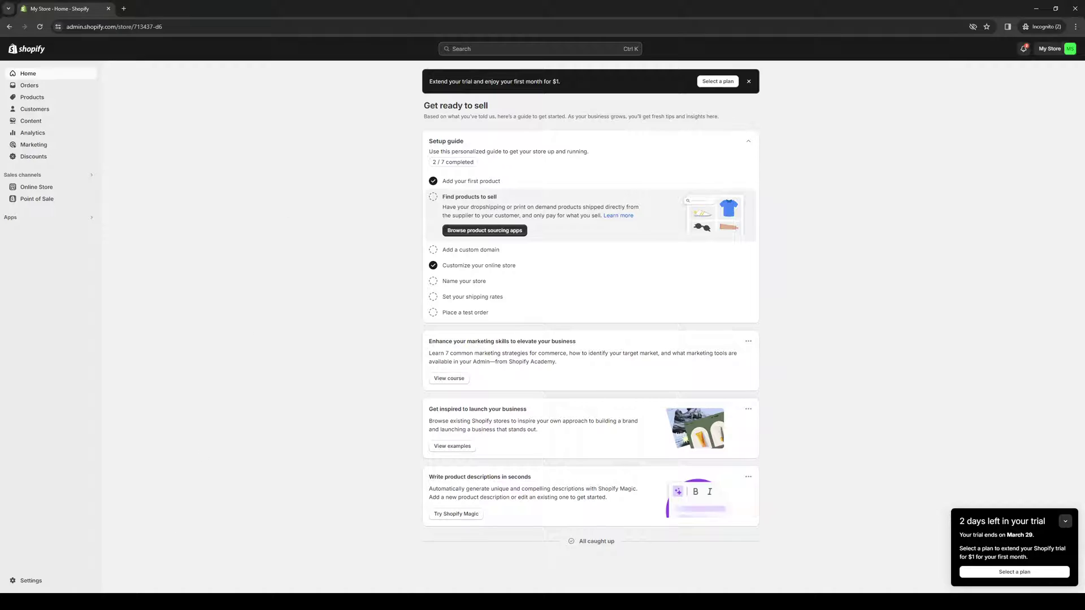